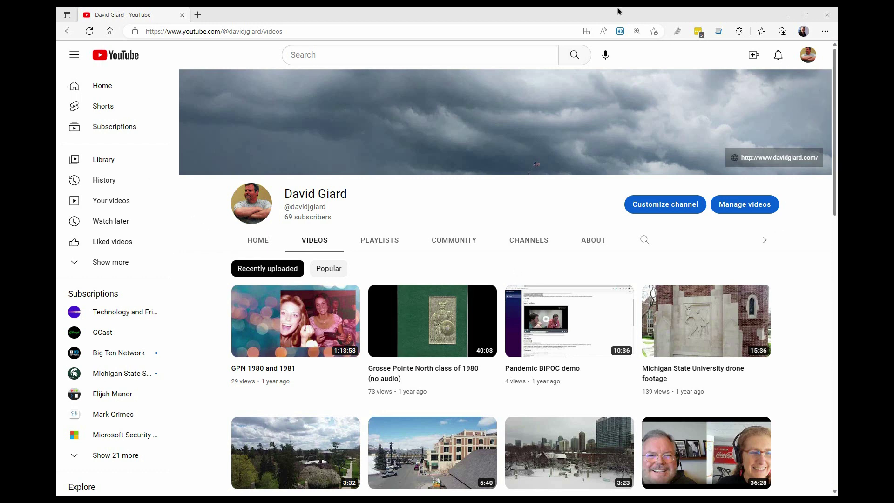
Leave the owner's channel page and switch to the private window with the test account's Gmail inbox.
click(813, 58)
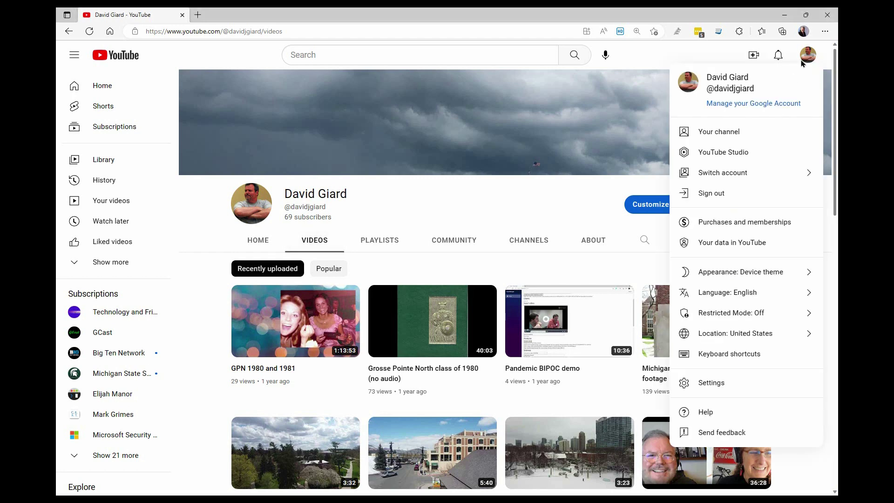
click(809, 57)
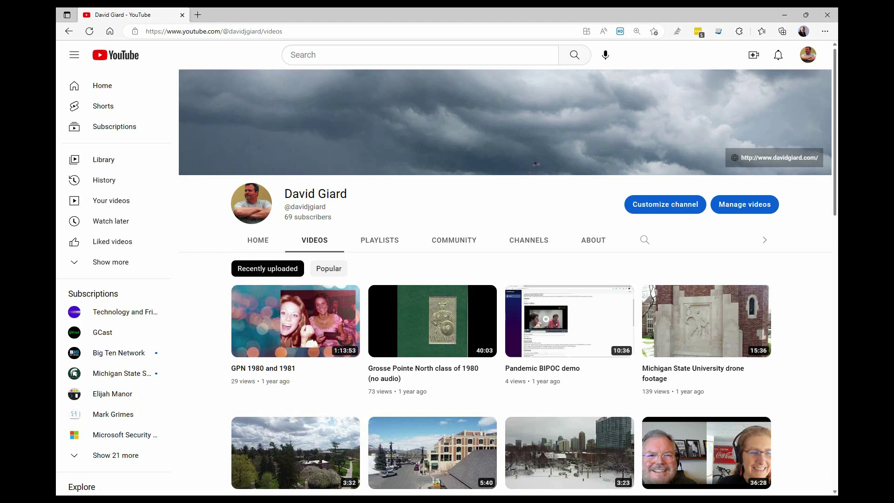
key(alt+Tab)
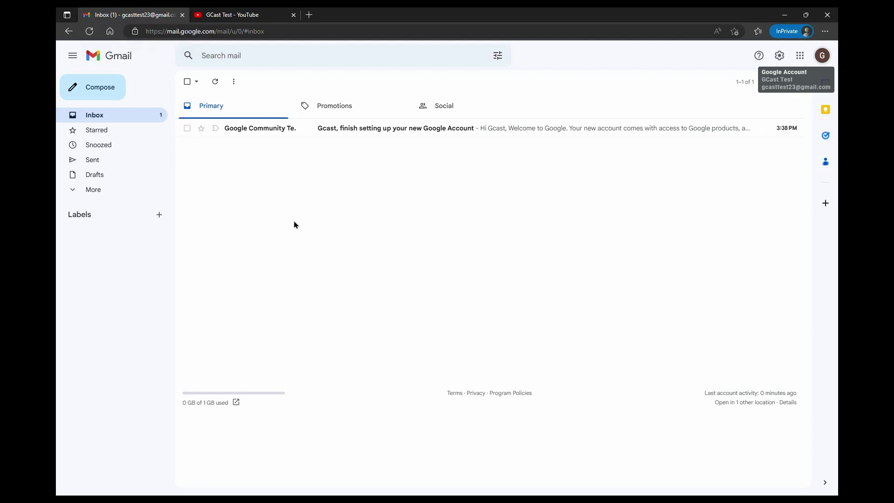
On the test account's YouTube tab, start an upload to confirm GCast Test has no content, then return to the owner's window.
click(237, 17)
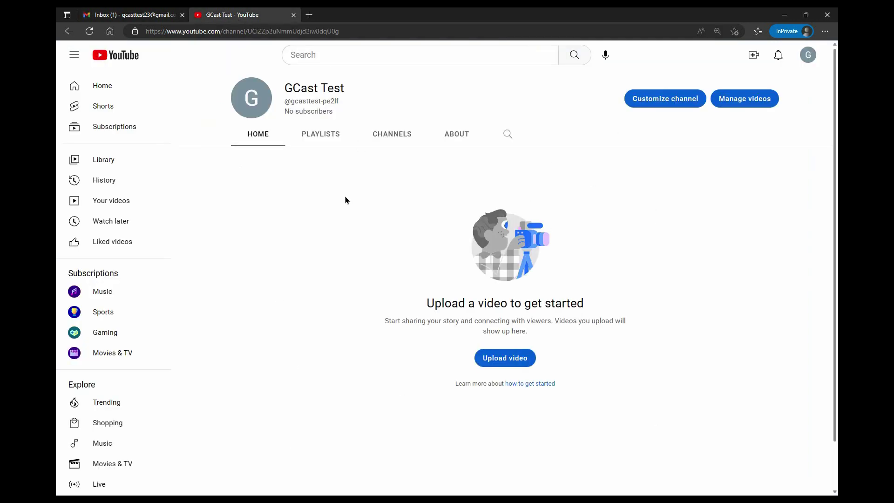
click(752, 59)
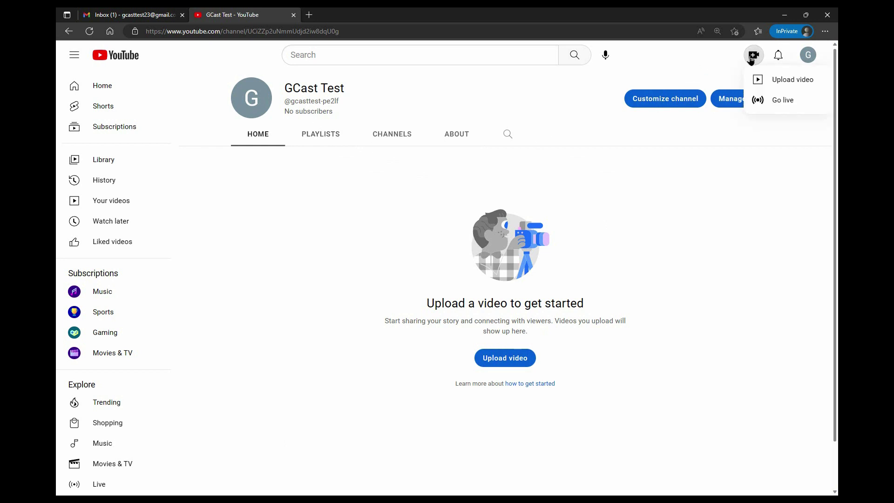
click(763, 77)
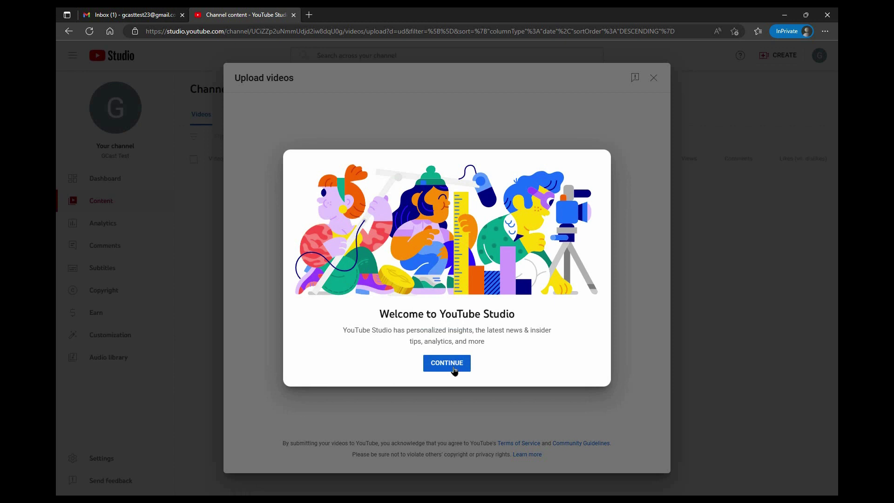
click(457, 366)
click(654, 78)
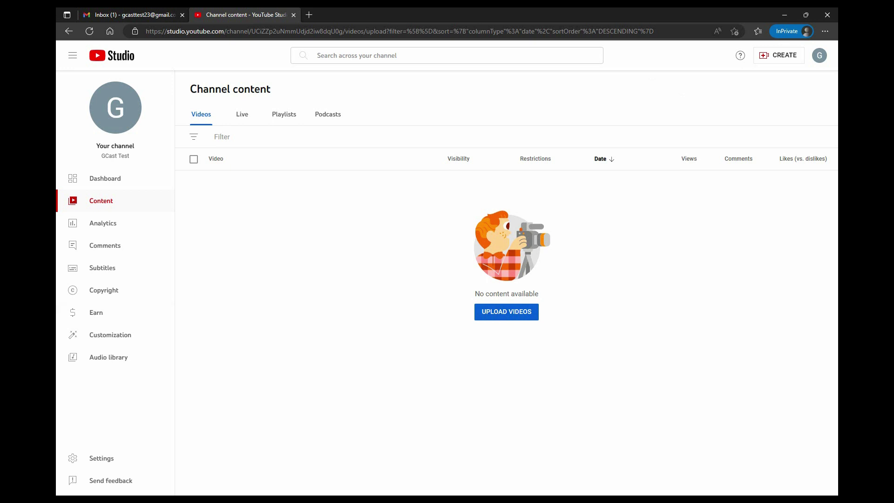
key(alt+Tab)
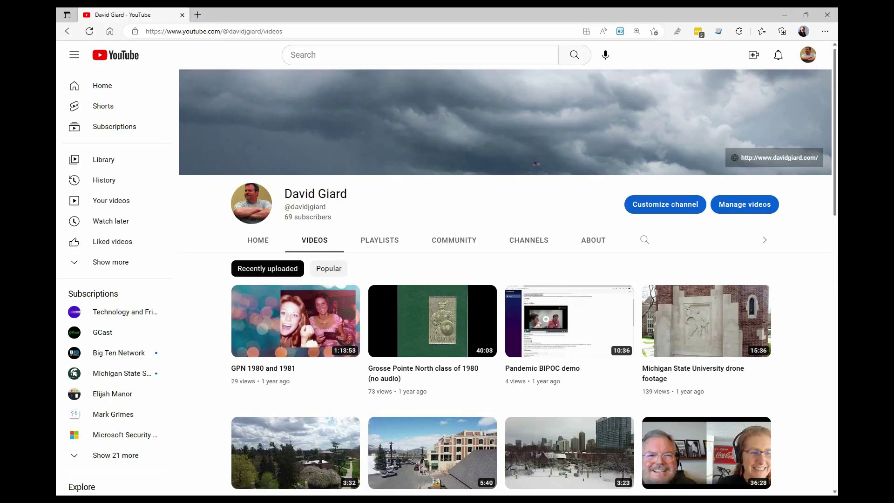
Open Settings > Permissions in YouTube Studio for the owner's channel and start a new invite.
click(809, 57)
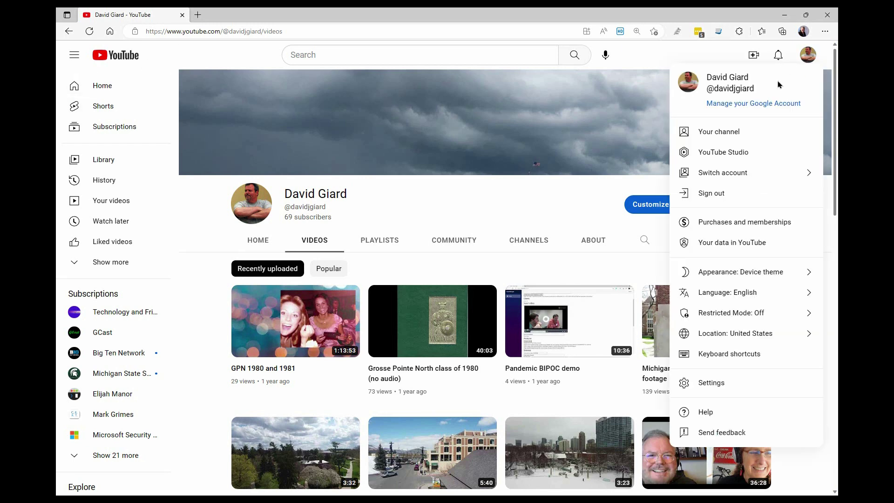
click(743, 154)
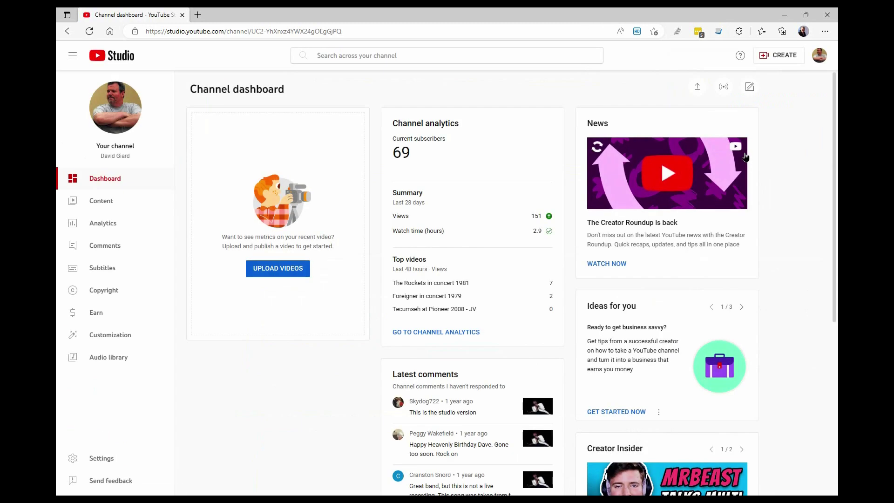
click(102, 461)
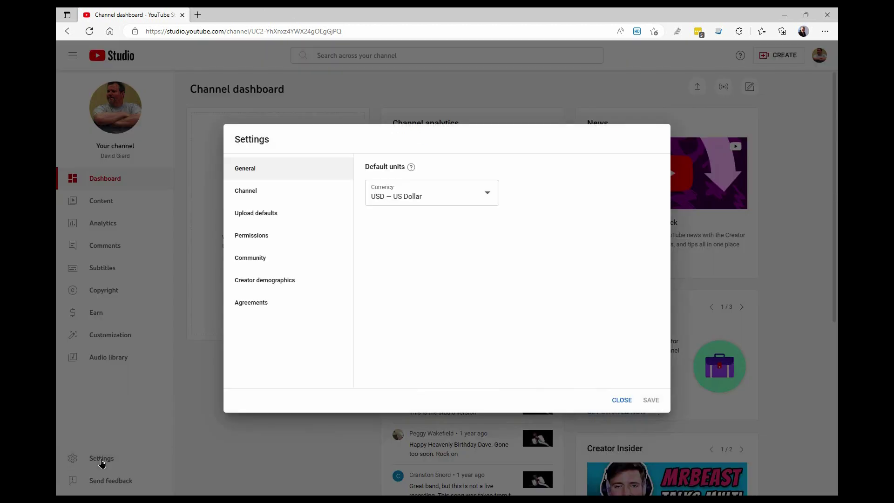
click(258, 241)
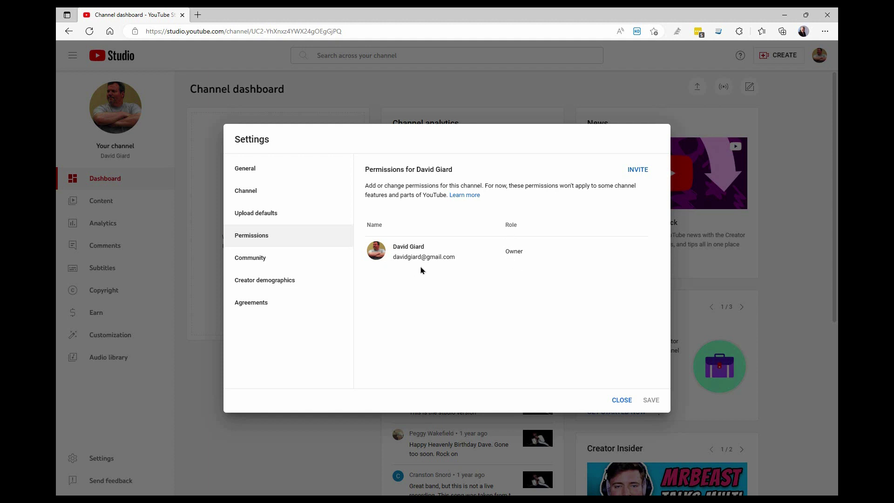
click(636, 171)
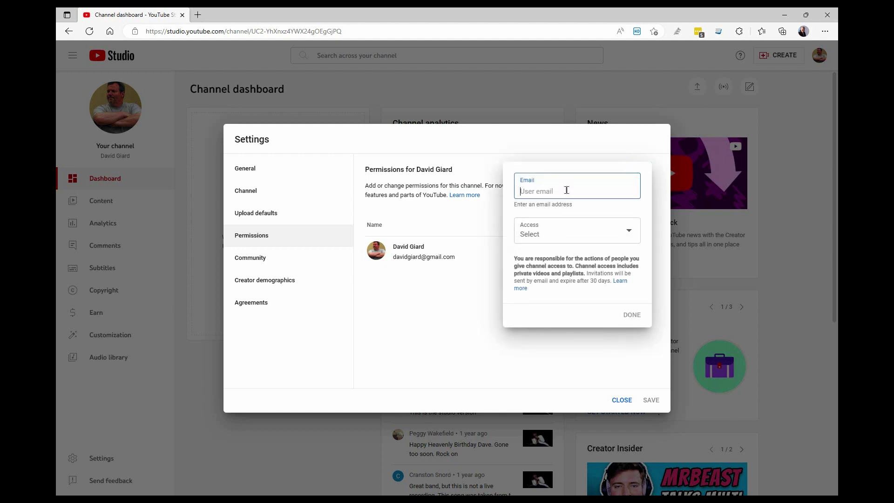
Invite the test Gmail address with Editor (limited) access and add it to the permissions list.
key(Tab)
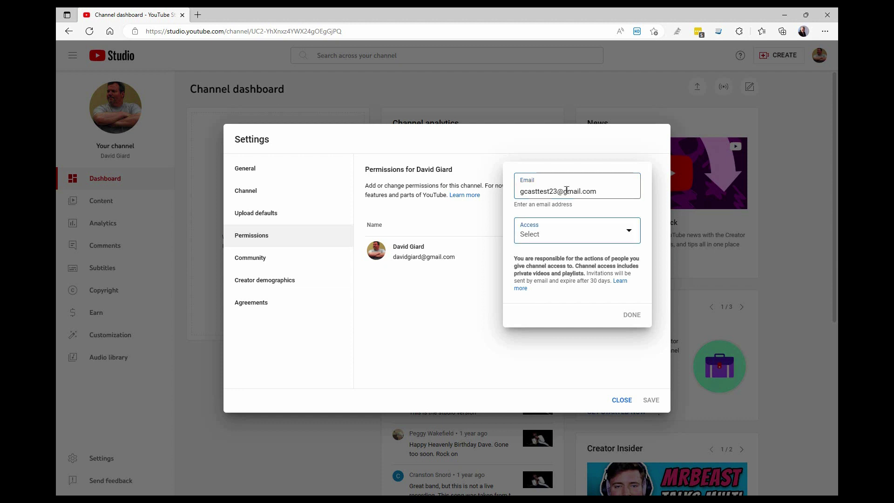
click(631, 233)
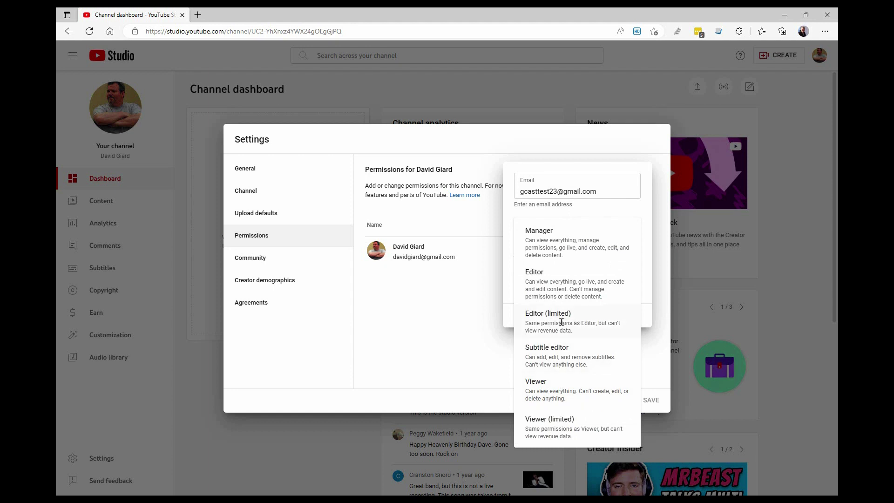
click(561, 322)
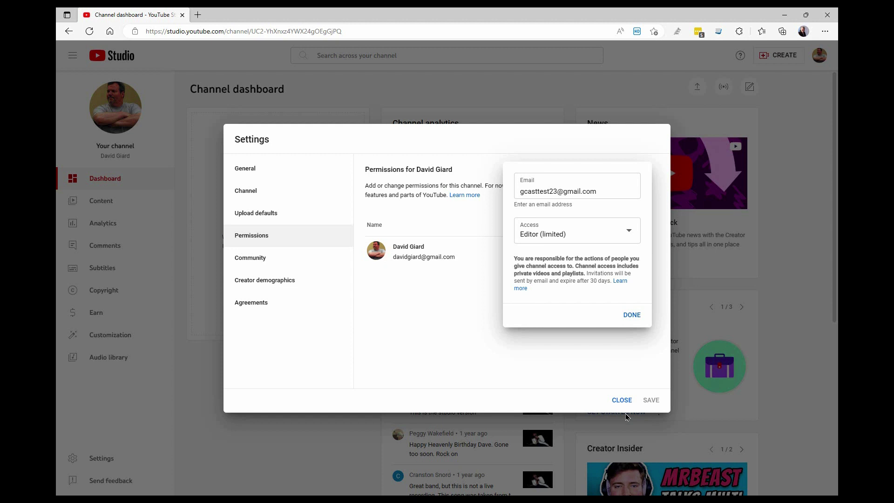
click(630, 316)
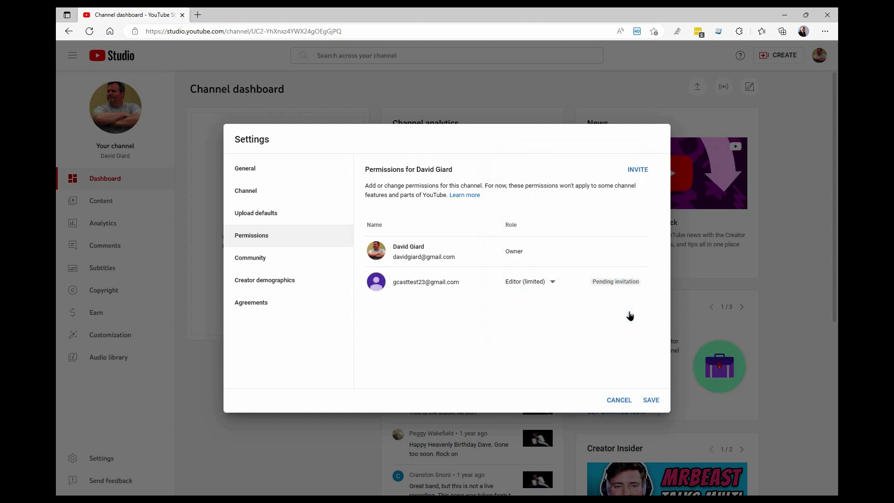
Keep Editor (limited), save the permissions, and verify the owner's identity with the account password.
click(556, 283)
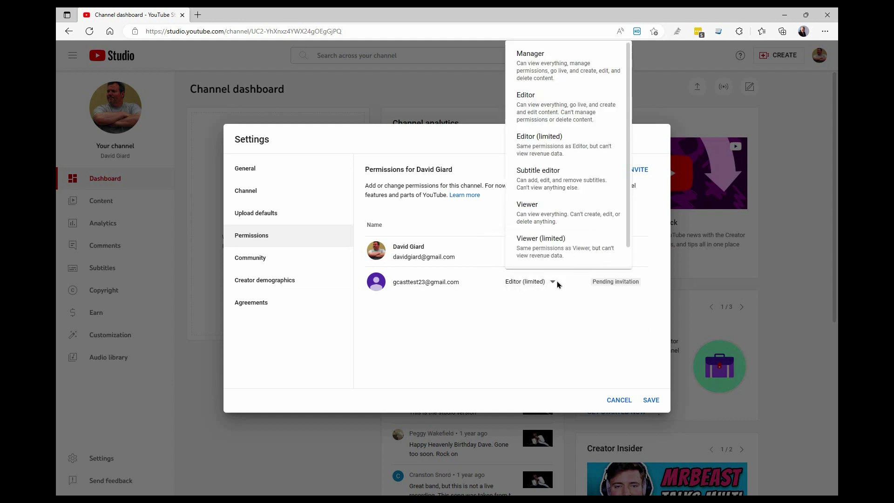
click(557, 285)
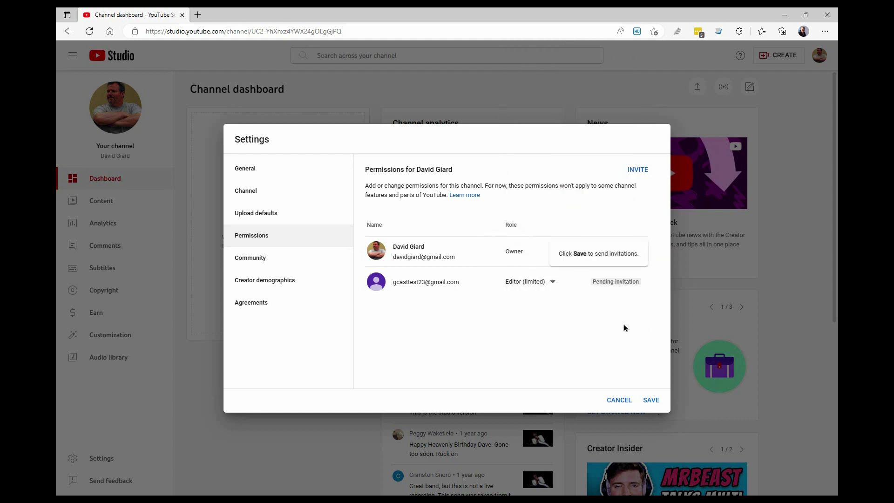
click(651, 401)
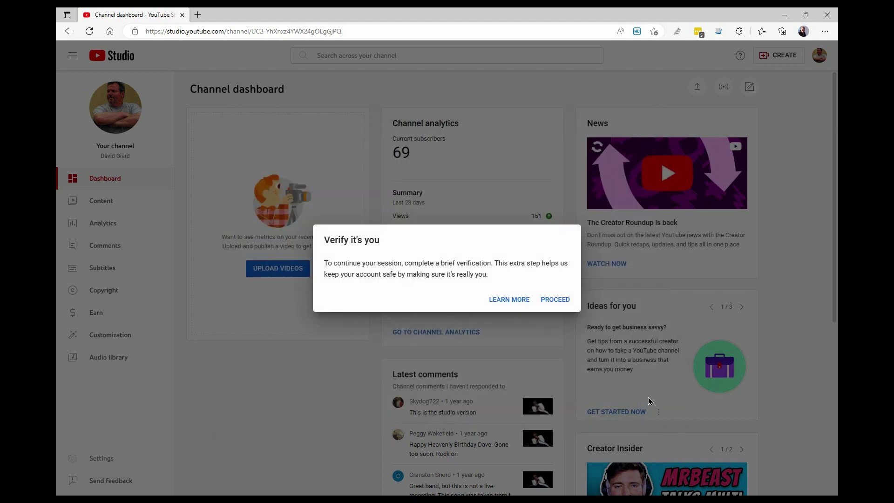
click(552, 299)
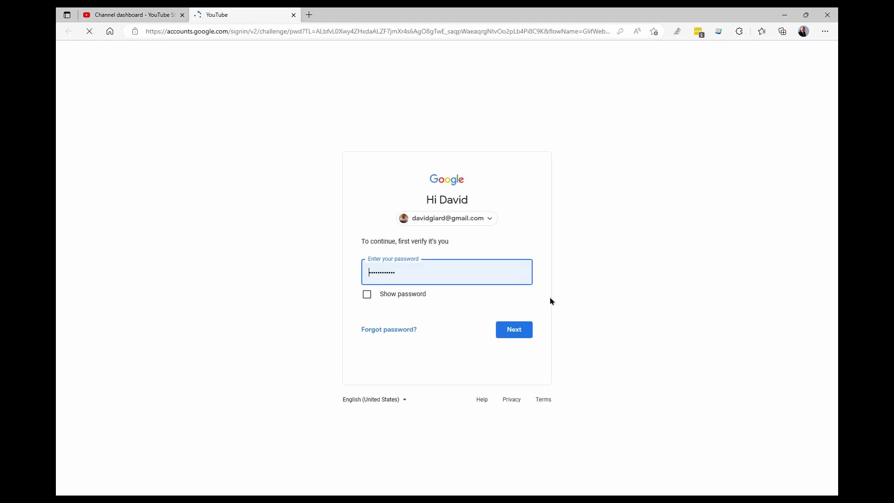
click(524, 333)
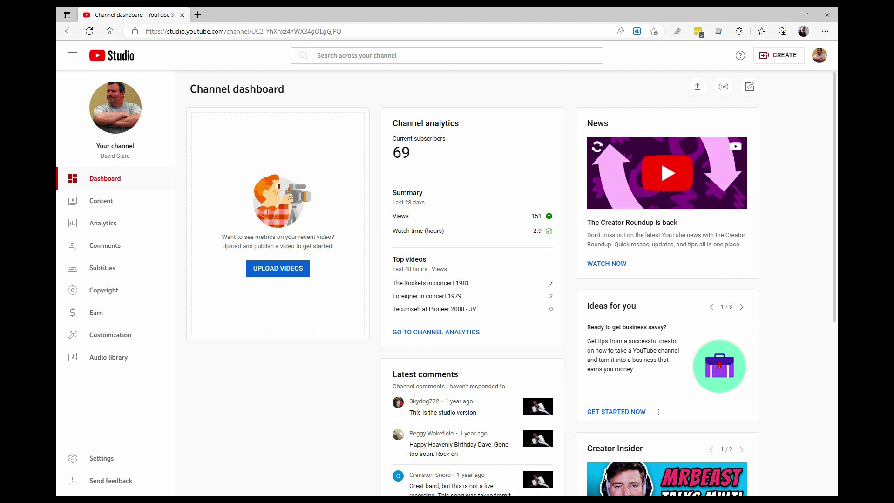
key(alt+Tab)
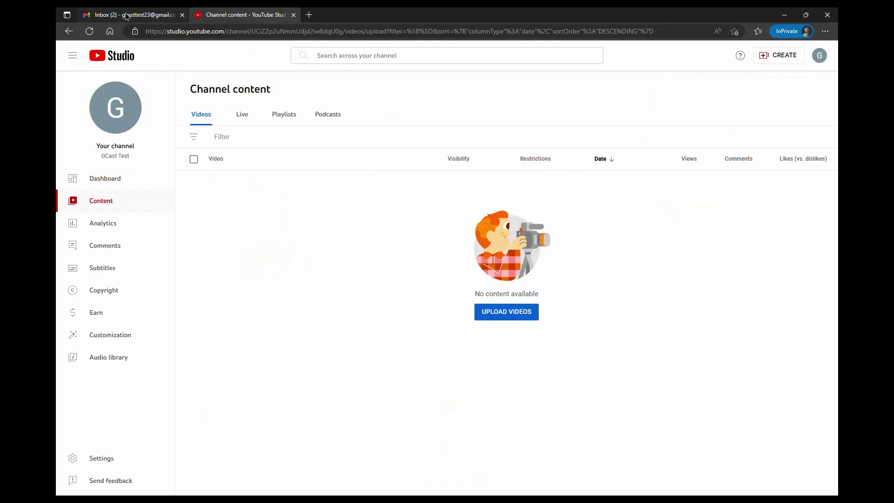
Accept the YouTube invitation e-mail in Gmail and dismiss the All set and dark theme tips.
click(126, 16)
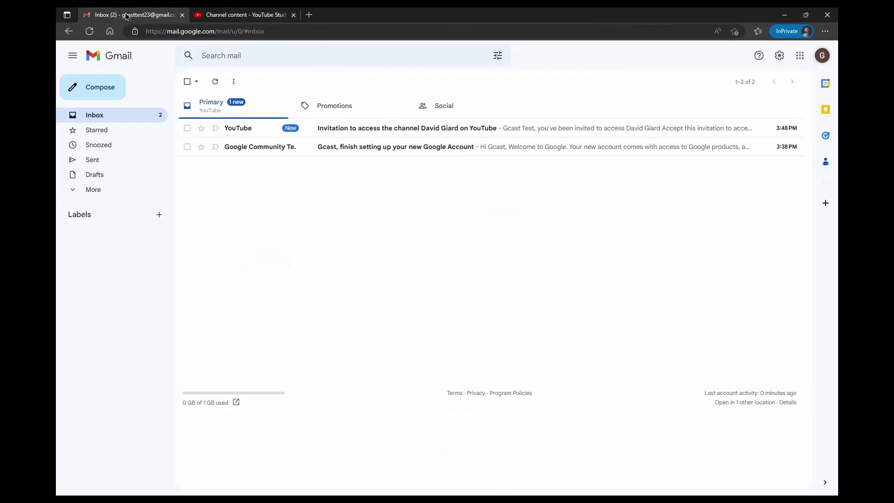
click(349, 134)
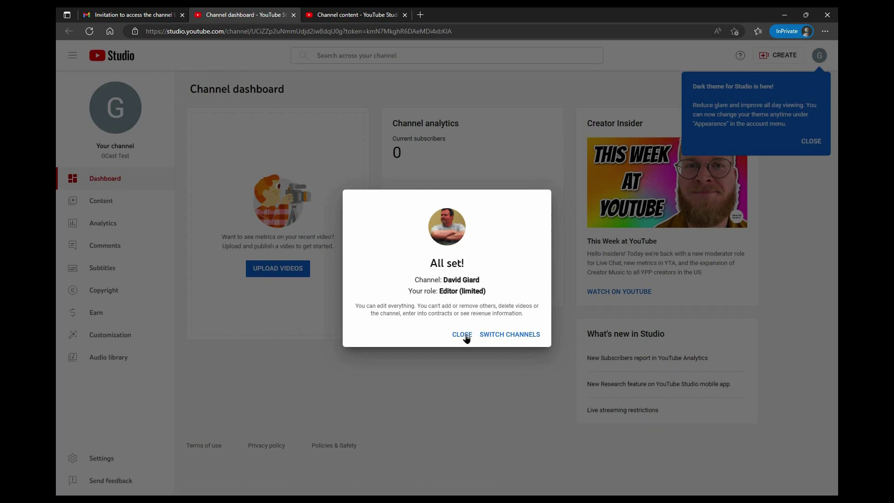
click(466, 339)
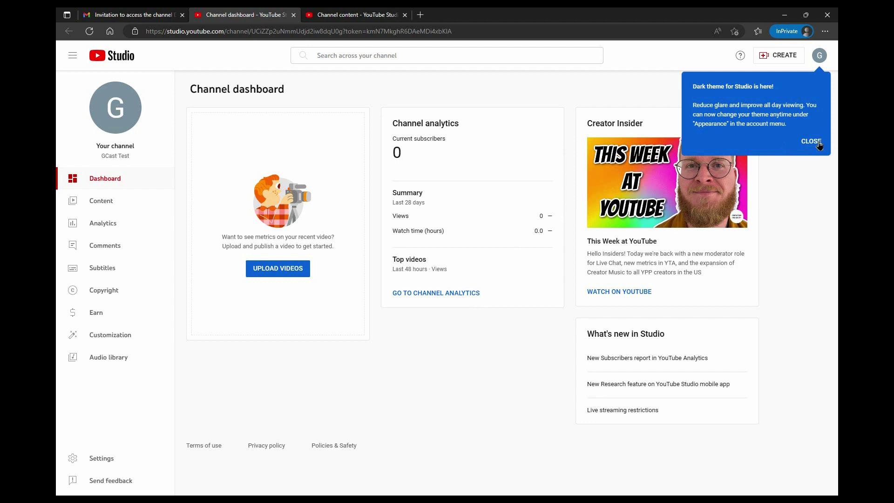
click(819, 142)
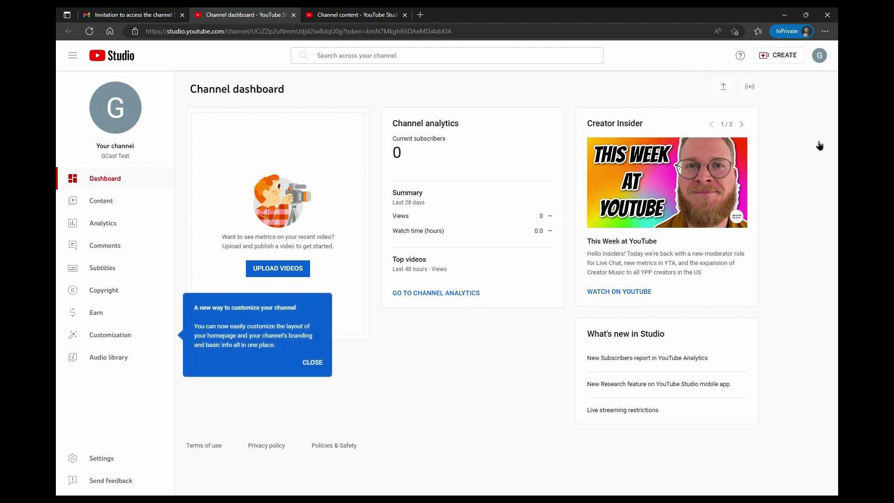
Dismiss the tips and use Switch account to move from GCast Test to the owner's channel.
click(321, 371)
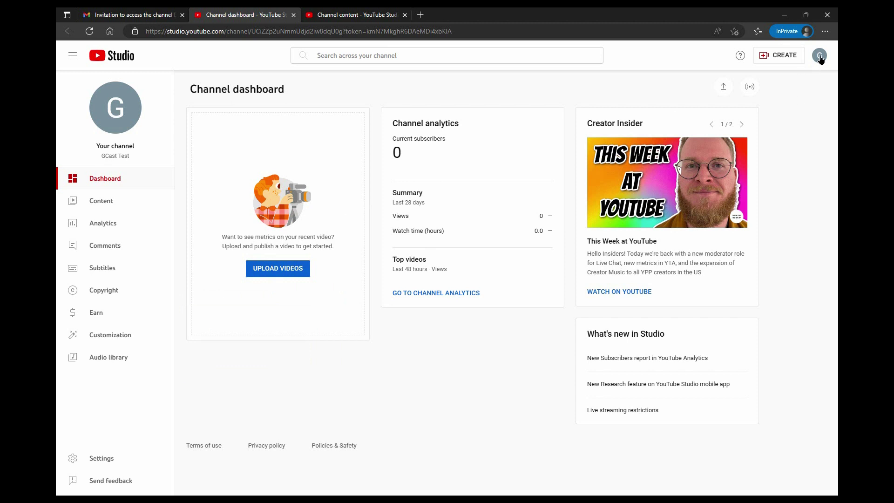
click(786, 56)
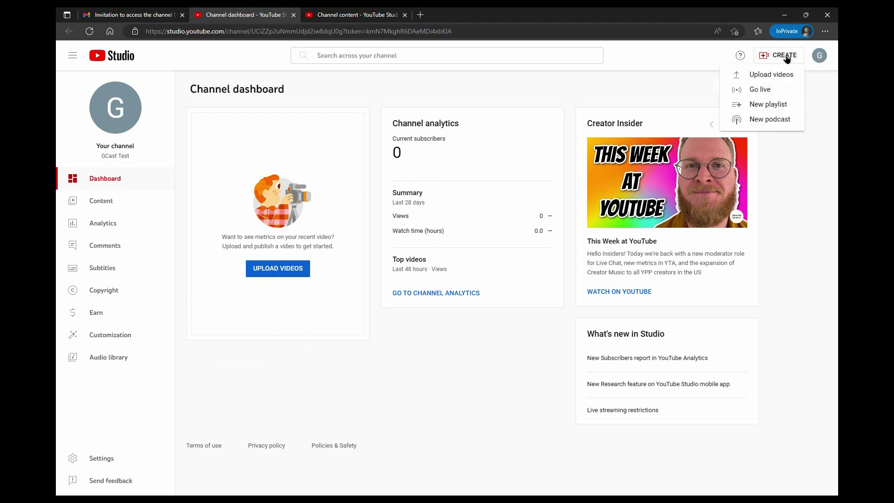
click(650, 55)
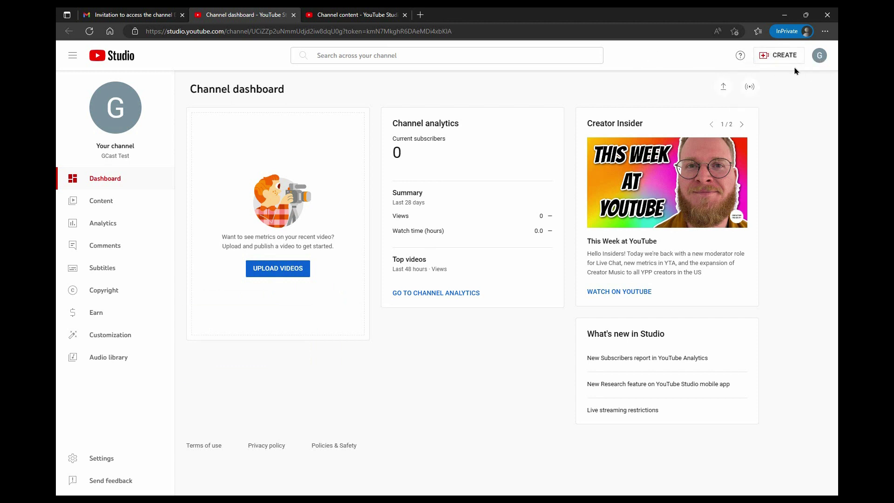
click(820, 55)
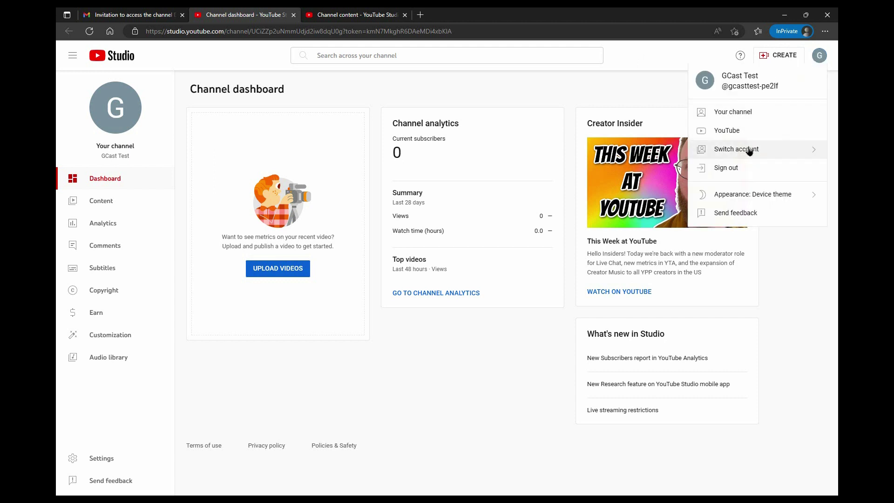
click(749, 150)
click(762, 167)
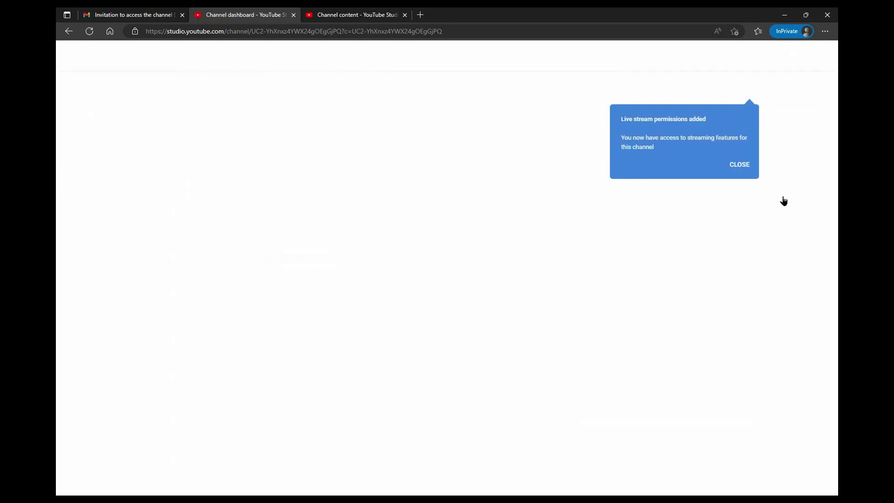
click(744, 166)
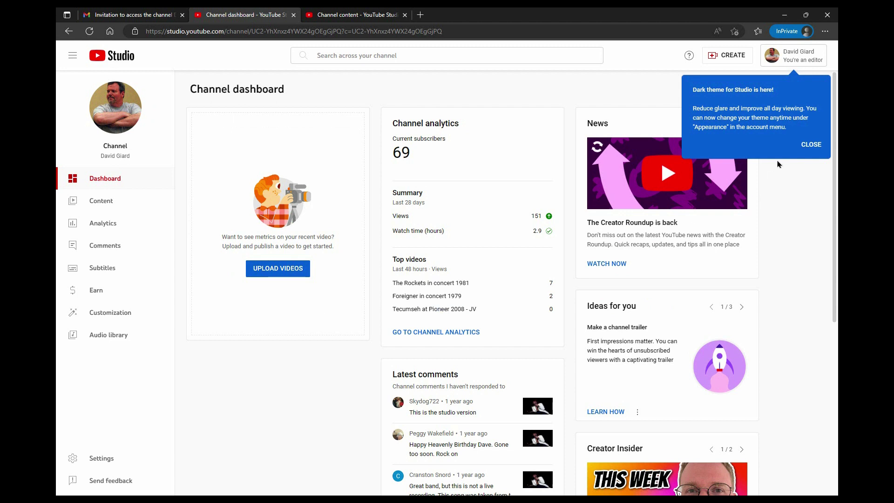
click(810, 148)
click(736, 59)
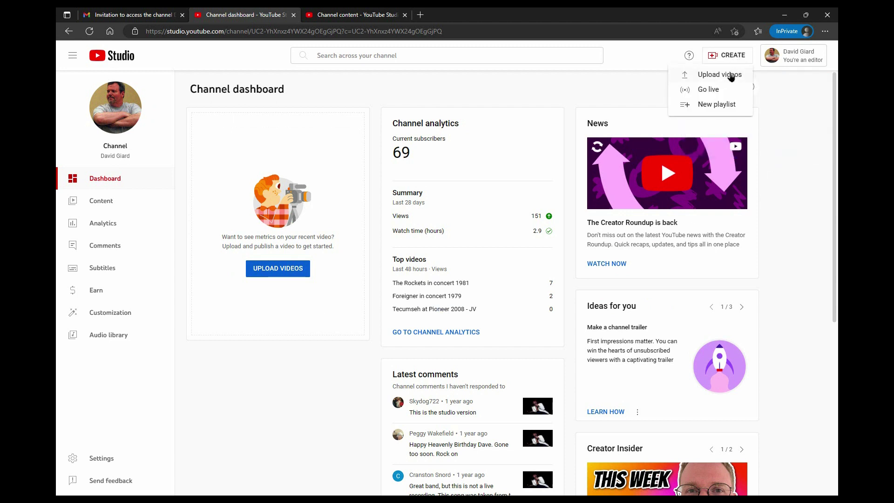
click(730, 79)
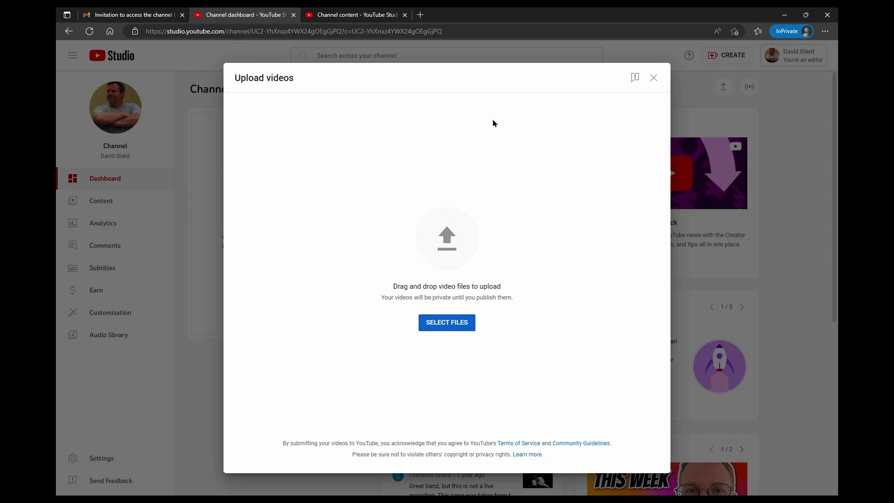
click(654, 78)
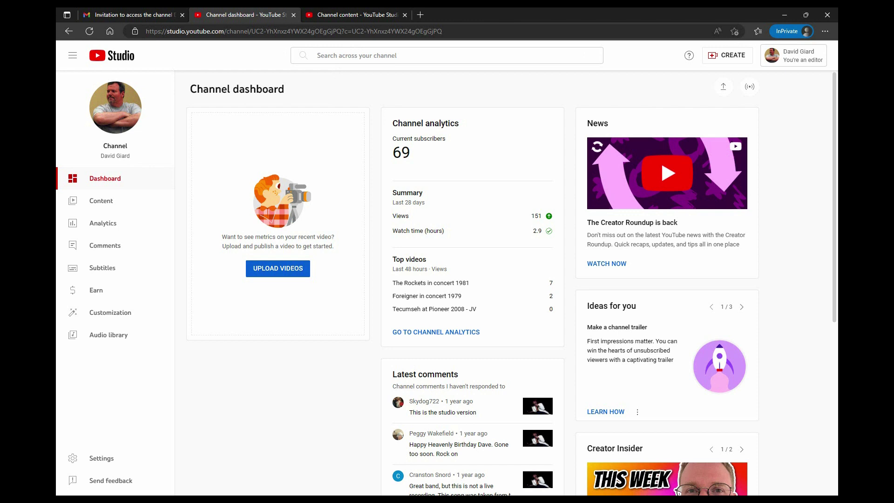
key(alt+Tab)
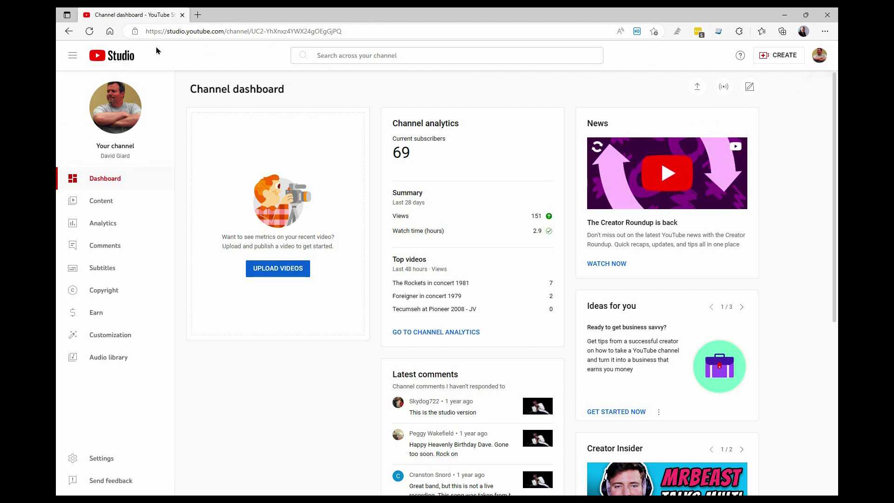
In the owner's Studio Settings > Permissions, choose Remove access for the test account's Editor (limited) role.
click(819, 56)
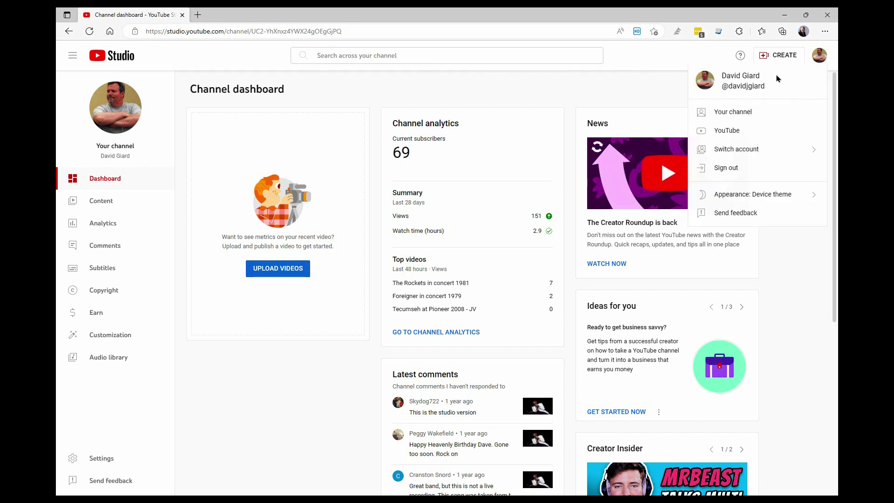
click(736, 111)
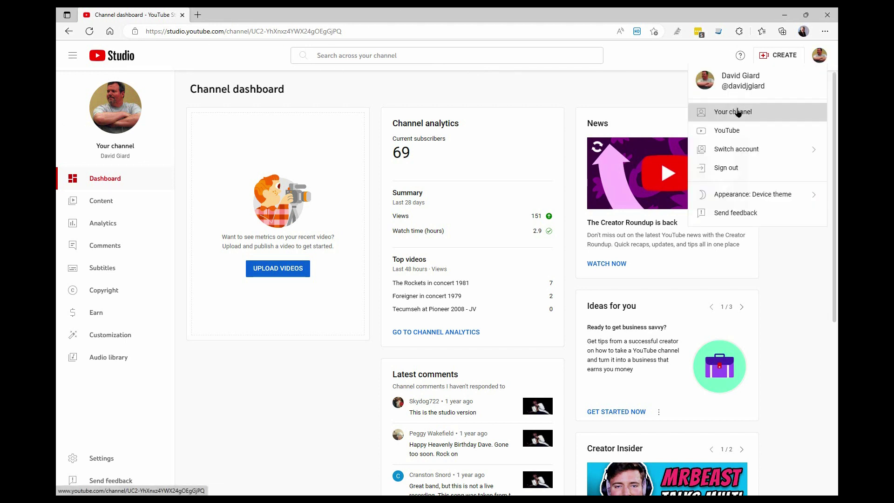
click(810, 57)
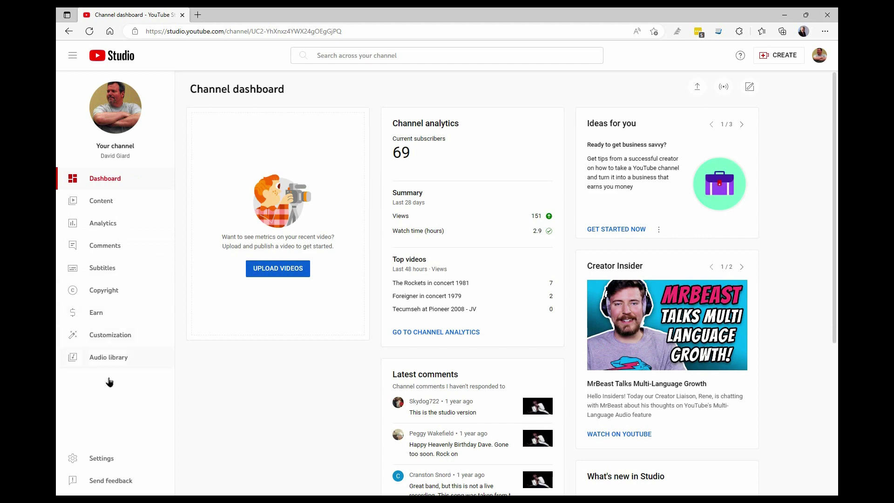
click(103, 459)
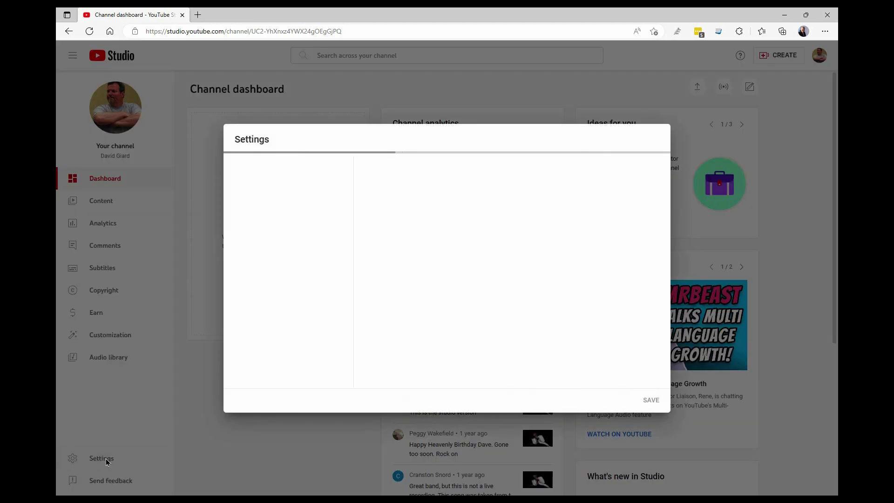
click(262, 237)
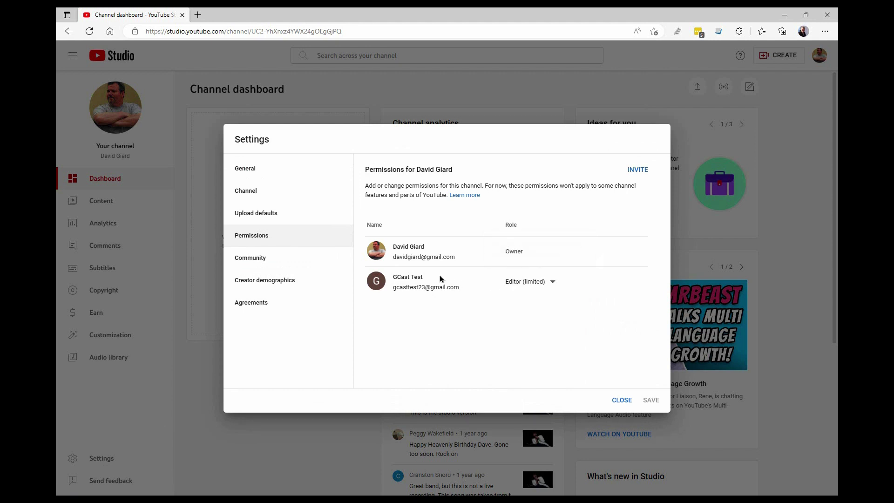
click(553, 282)
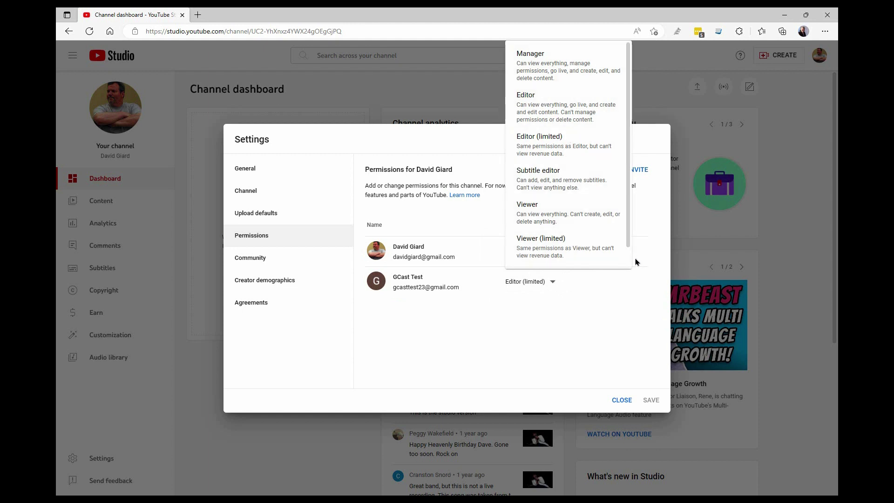
scroll(629, 259, down, 1)
click(546, 257)
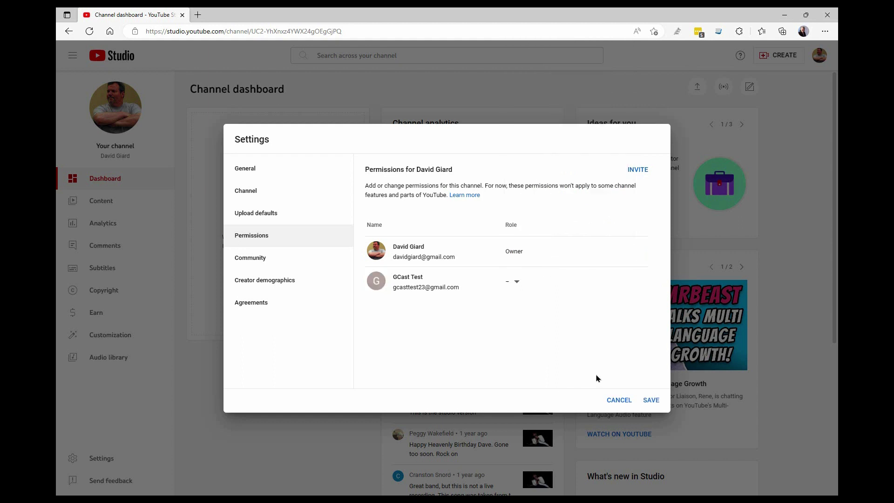
Save the access removal and proceed through the Verify it's you check.
click(651, 402)
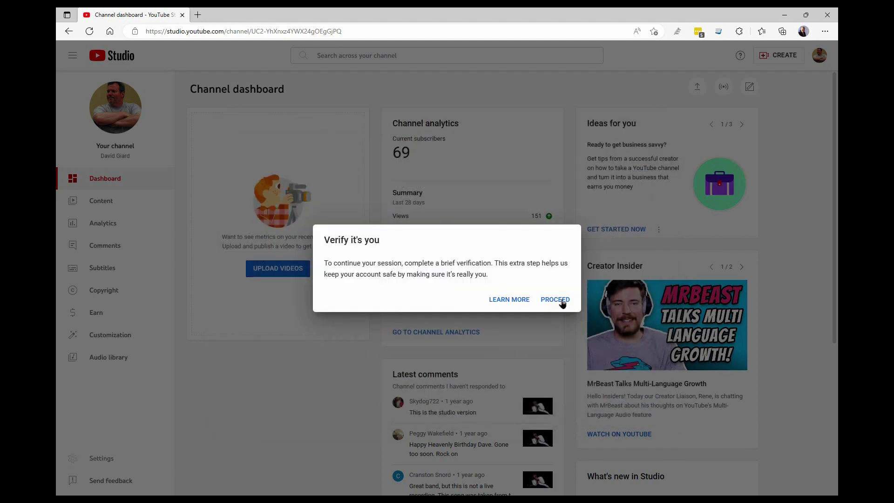
click(563, 303)
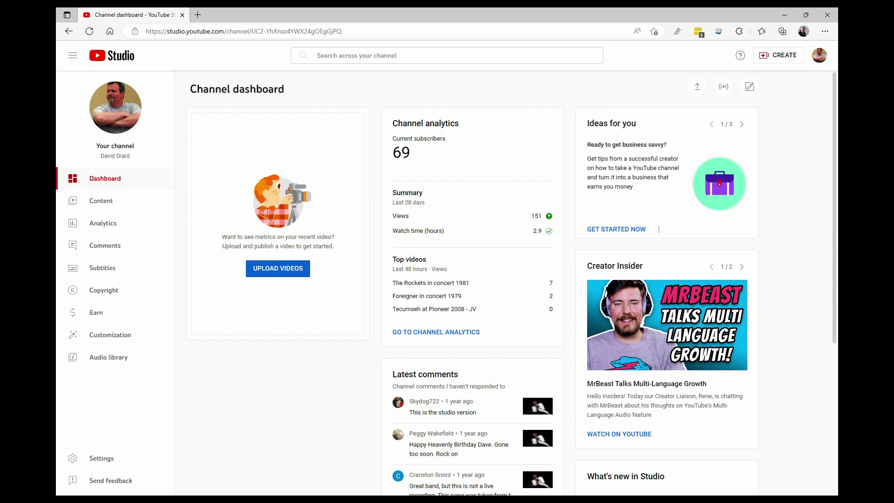
key(alt+Tab)
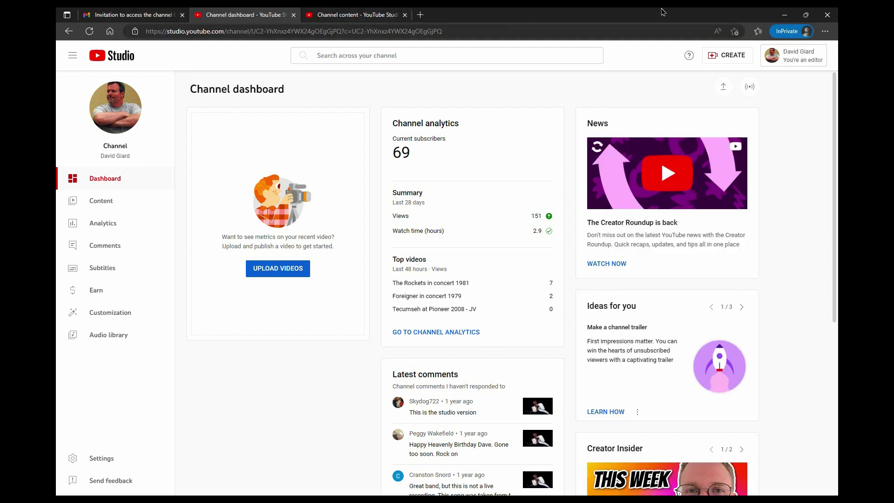
Switch the test login back to GCast Test, then check that the owner's channel is gone from Switch account.
click(798, 56)
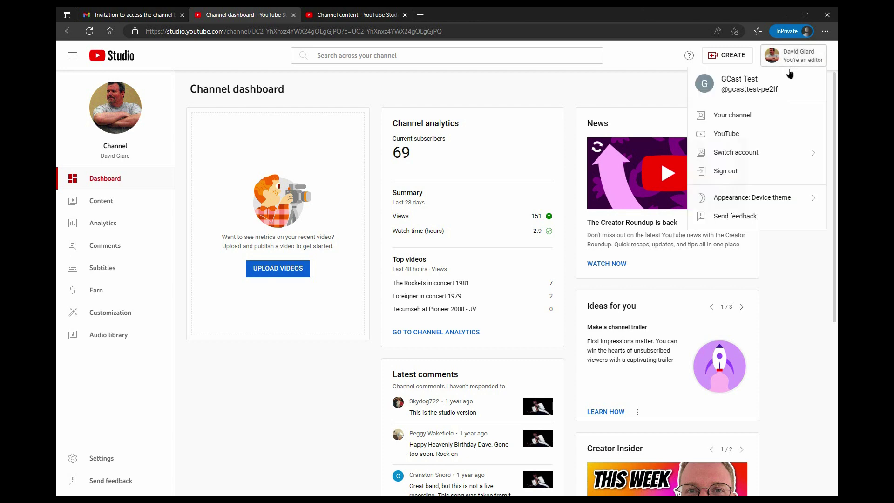
click(752, 154)
click(745, 124)
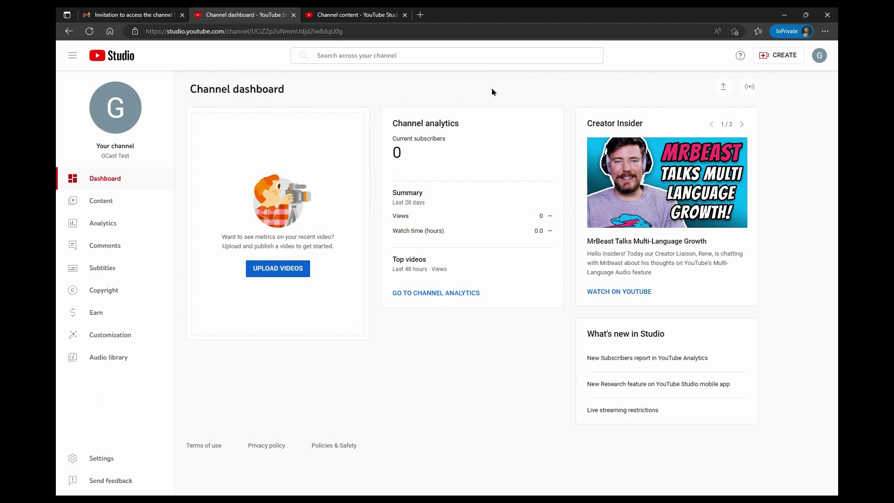
click(821, 56)
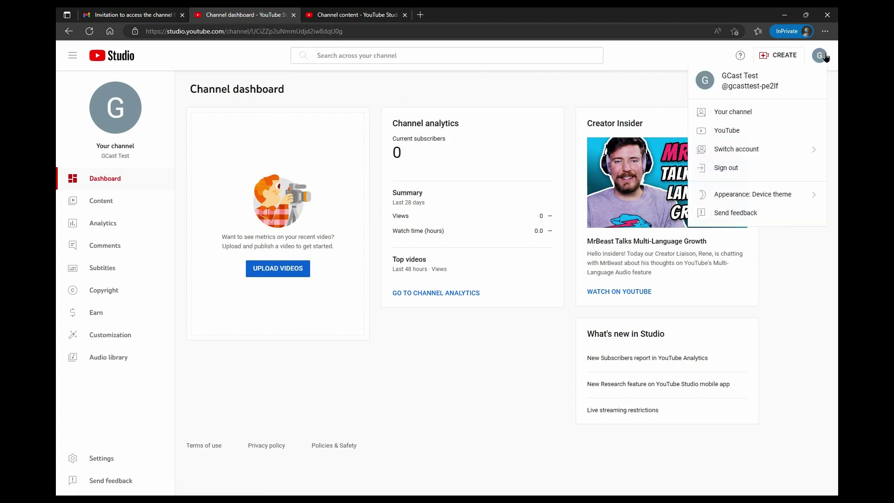
click(776, 150)
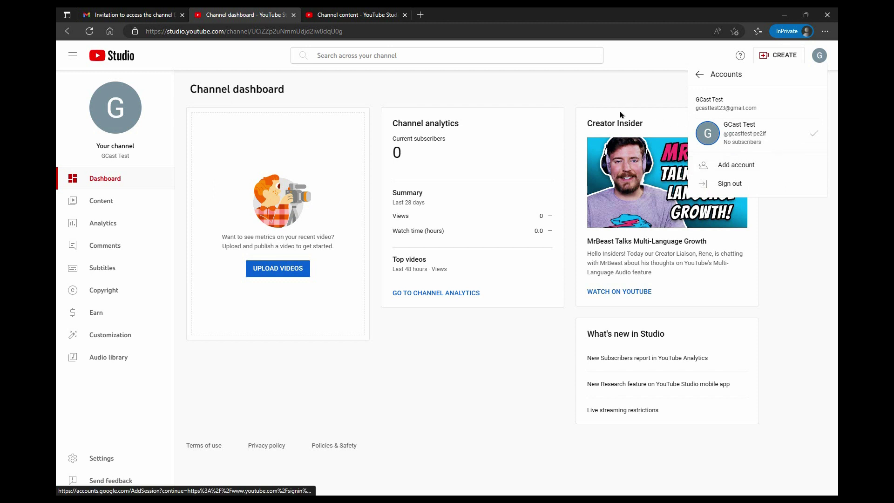
click(604, 100)
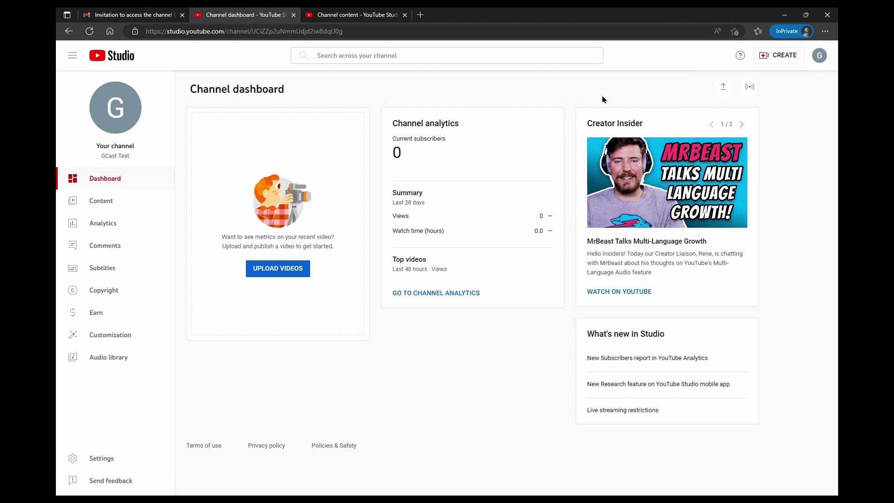